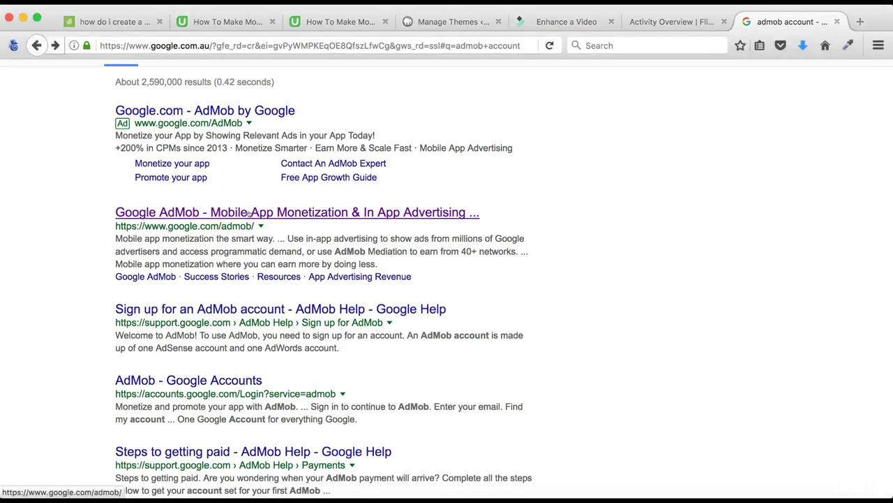
Step: From the Google AdMob page, start sign-up and choose to sign in with an existing Google account
{"action": "left_click", "coordinate": [249, 213]}
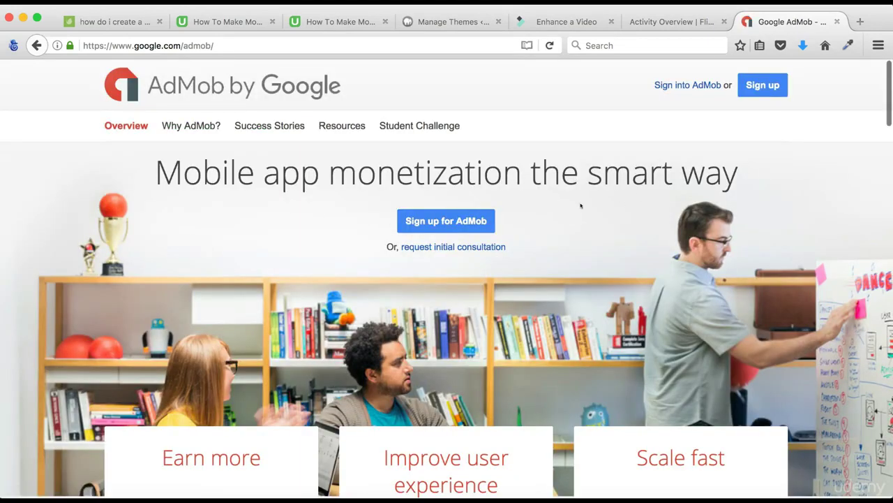
{"action": "left_click", "coordinate": [444, 220]}
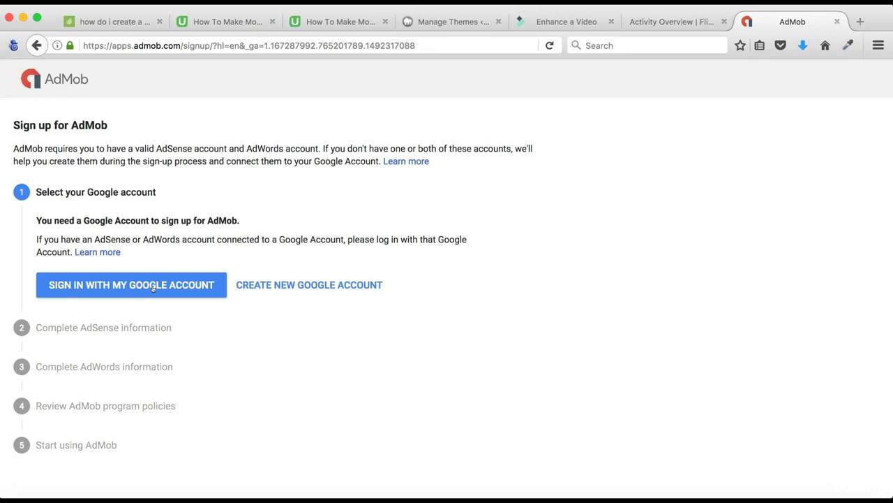
{"action": "left_click", "coordinate": [154, 287]}
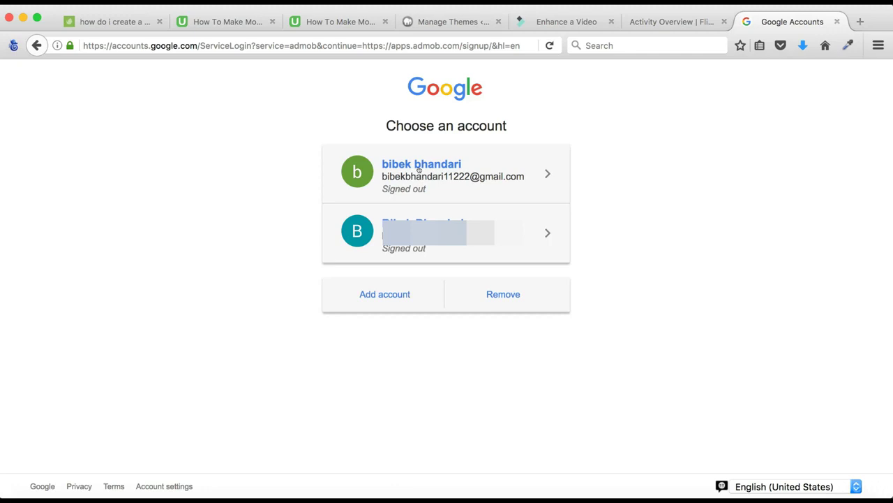
Step: Pick the existing Google account and sign in with its password
{"action": "left_click", "coordinate": [420, 169]}
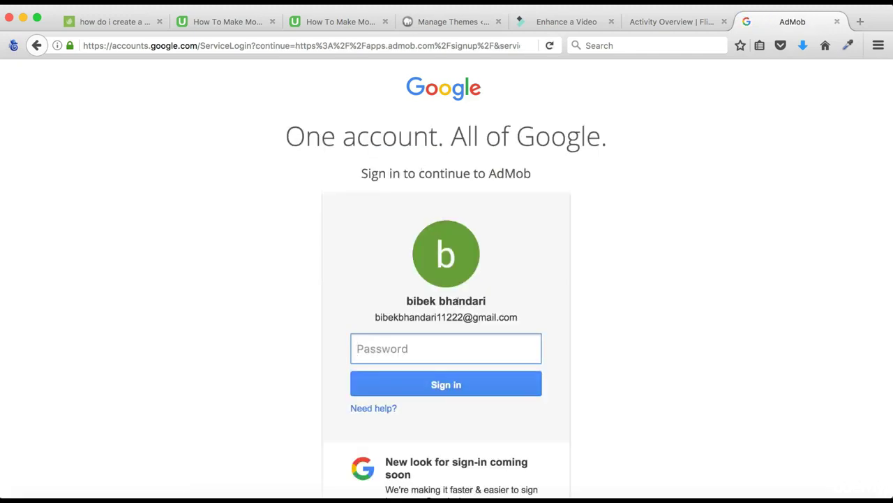
{"action": "type", "text": "•••••••••"}
{"action": "left_click", "coordinate": [446, 393]}
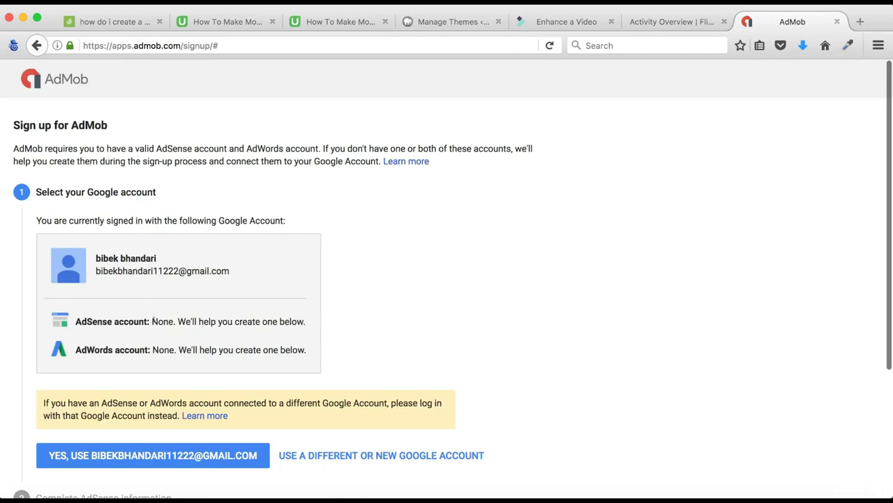
Step: Confirm the signed-in account for AdMob and choose Australia as the AdSense country
{"action": "scroll", "coordinate": [150, 318], "scroll_direction": "down", "scroll_amount": 2}
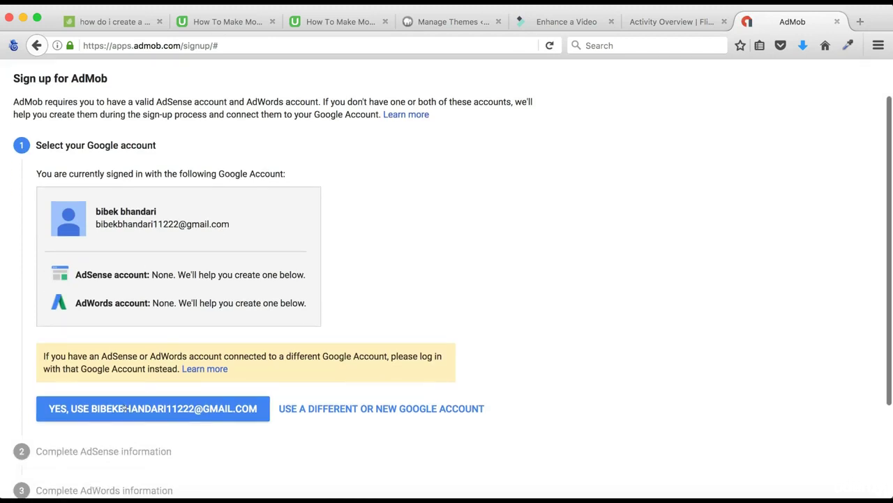
{"action": "left_click", "coordinate": [124, 408]}
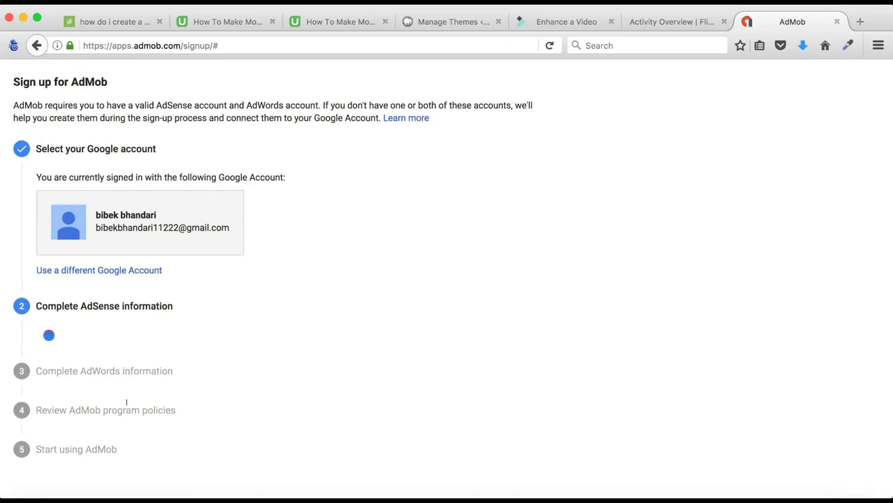
{"action": "scroll", "coordinate": [205, 329], "scroll_direction": "down", "scroll_amount": 5}
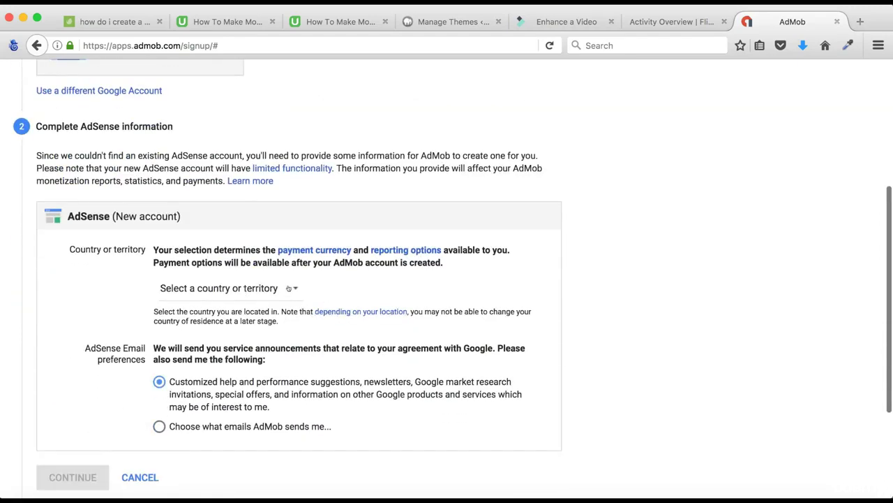
{"action": "left_click", "coordinate": [292, 288]}
{"action": "scroll", "coordinate": [250, 406], "scroll_direction": "down", "scroll_amount": 1}
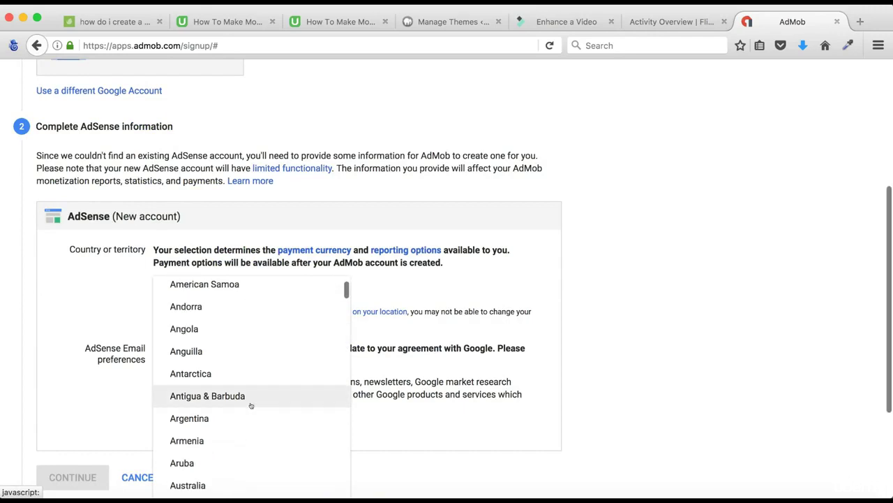
{"action": "scroll", "coordinate": [231, 419], "scroll_direction": "down", "scroll_amount": 4}
{"action": "left_click", "coordinate": [212, 419]}
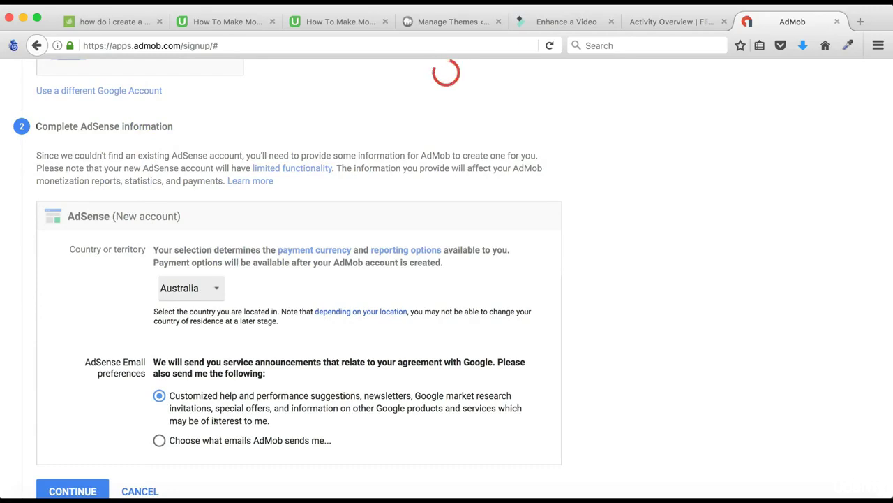
{"action": "scroll", "coordinate": [214, 418], "scroll_direction": "down", "scroll_amount": 5}
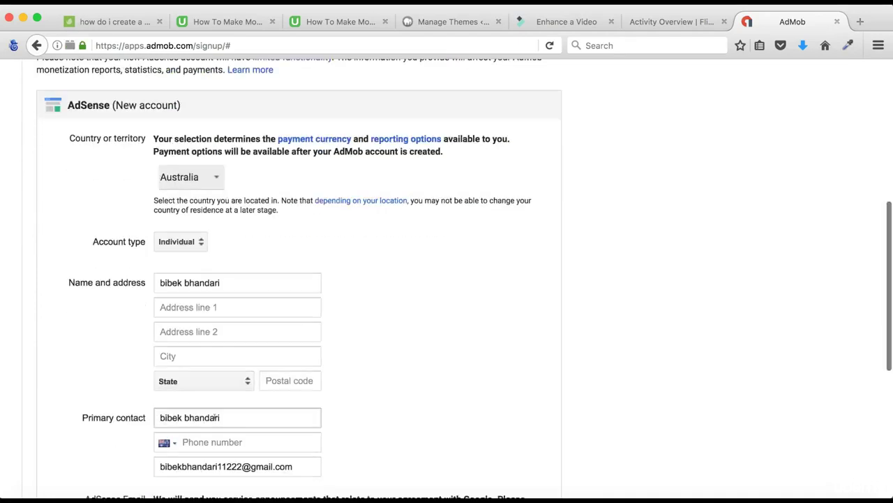
{"action": "scroll", "coordinate": [212, 420], "scroll_direction": "down", "scroll_amount": 1}
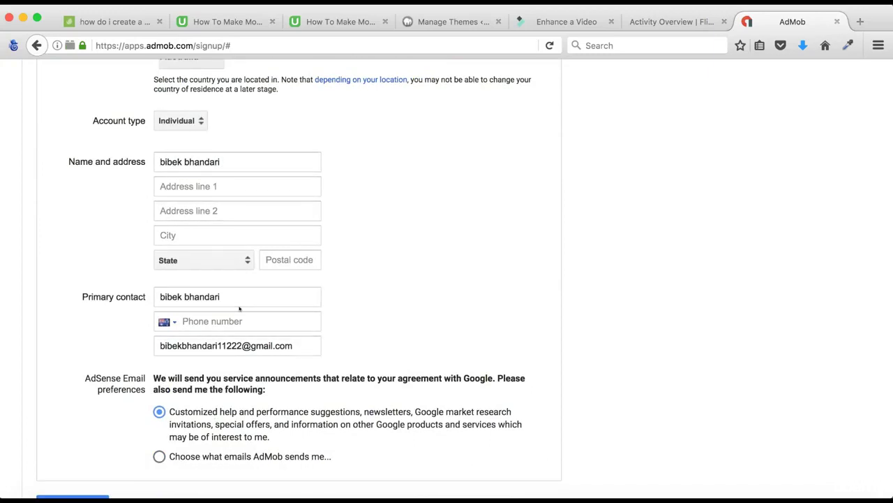
{"action": "scroll", "coordinate": [240, 308], "scroll_direction": "down", "scroll_amount": 3}
{"action": "scroll", "coordinate": [239, 308], "scroll_direction": "up", "scroll_amount": 2}
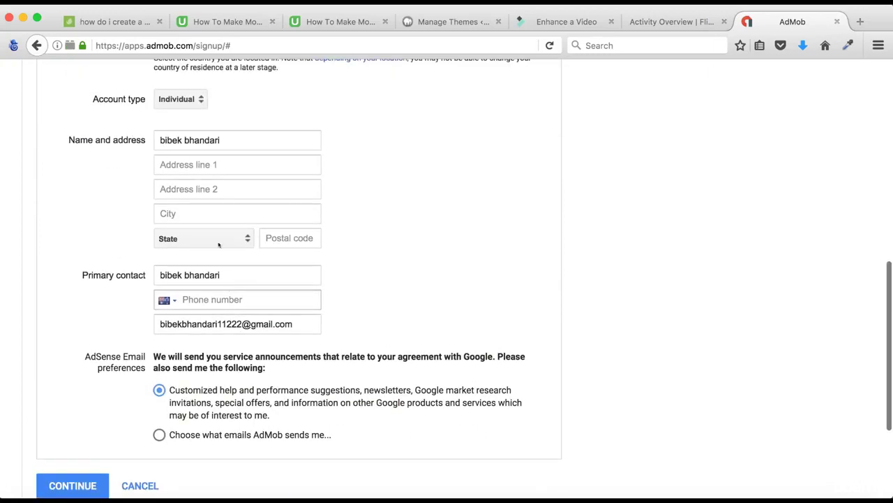
Step: Fill in the street address and city in the AdSense address form
{"action": "left_click", "coordinate": [215, 164]}
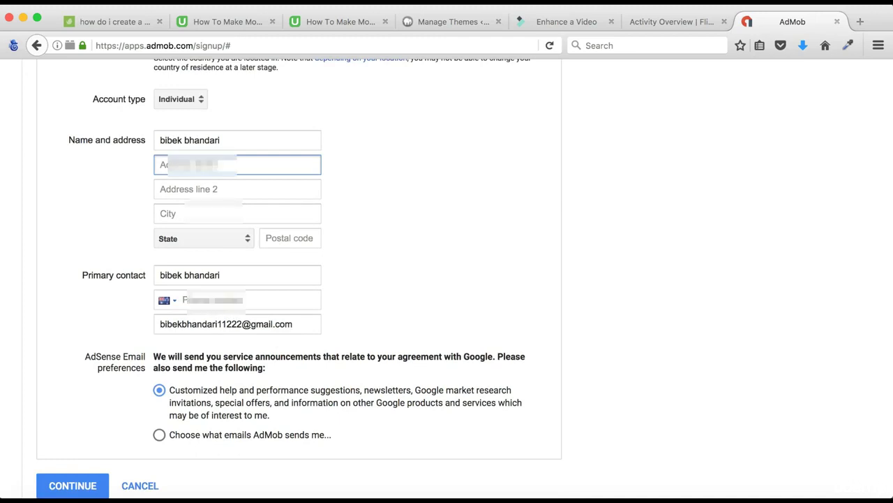
{"action": "type", "text": "54"}
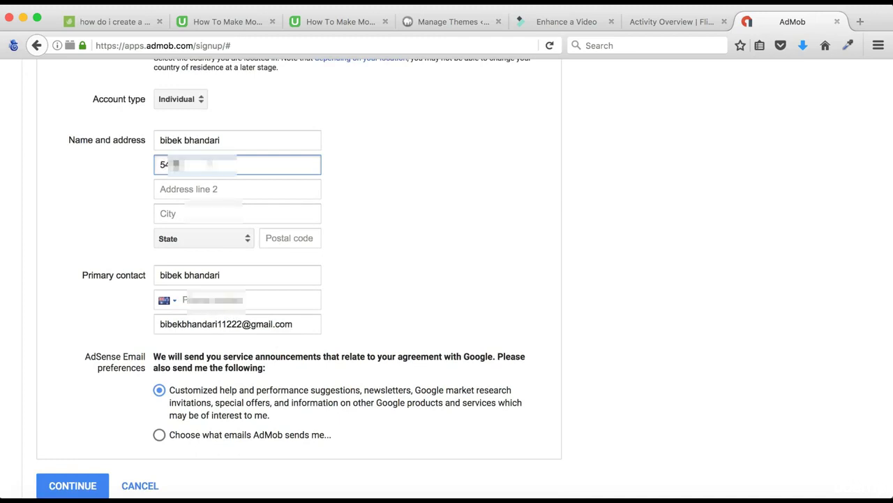
{"action": "type", "text": "***********"}
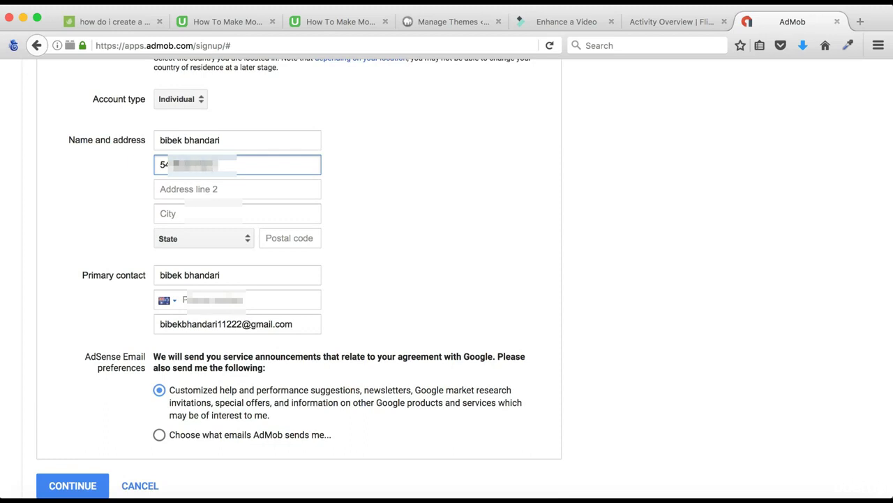
{"action": "key", "text": "Tab"}
{"action": "key", "text": "Tab"}
{"action": "type", "text": "Narrab***"}
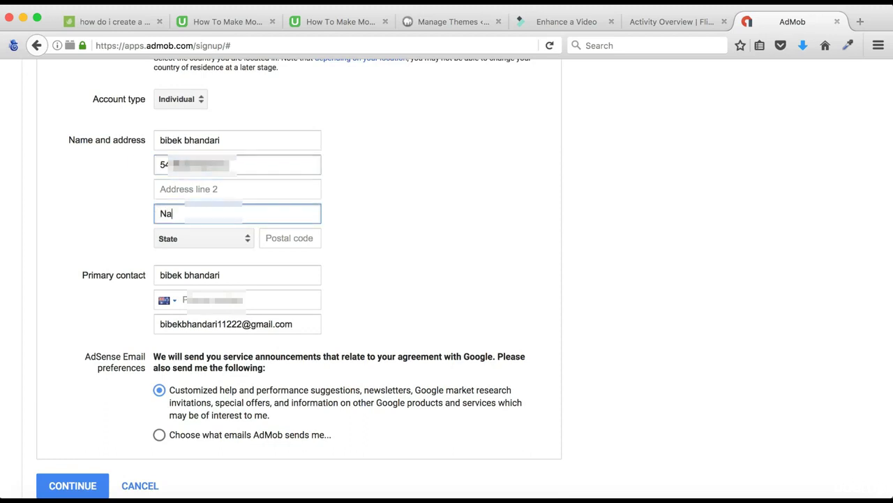
{"action": "key", "text": "Tab"}
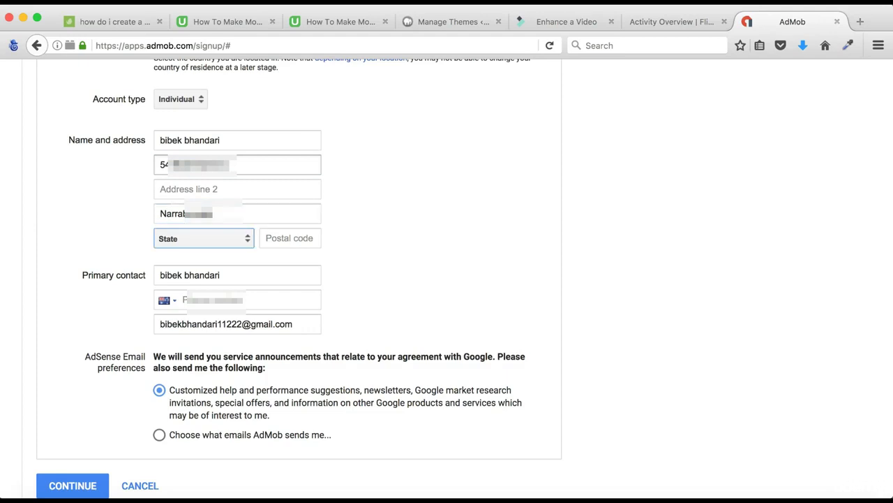
Step: Set the state to Australian Capital Territory, then enter the postal code and contact phone number
{"action": "left_click", "coordinate": [245, 236]}
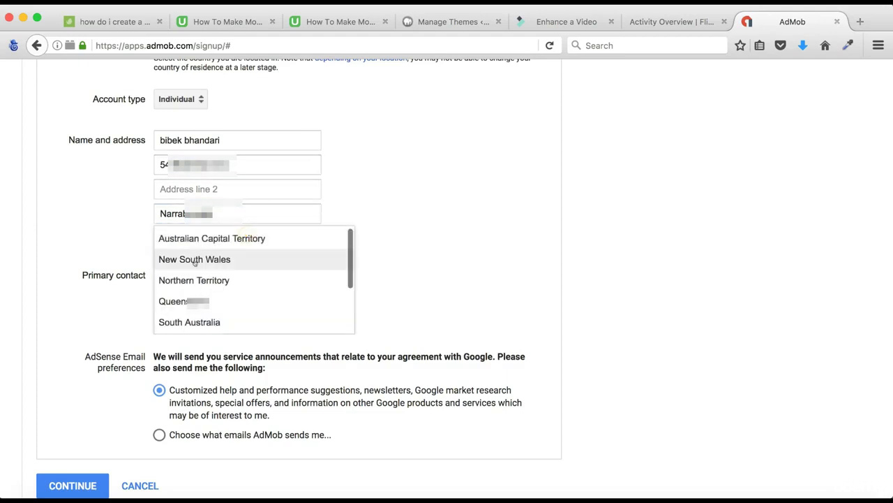
{"action": "left_click", "coordinate": [210, 238]}
{"action": "left_click", "coordinate": [312, 232]}
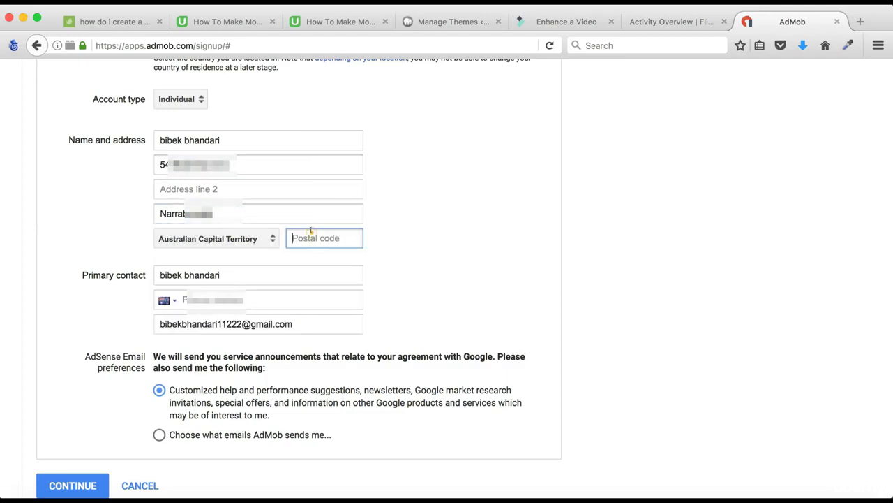
{"action": "type", "text": "2604"}
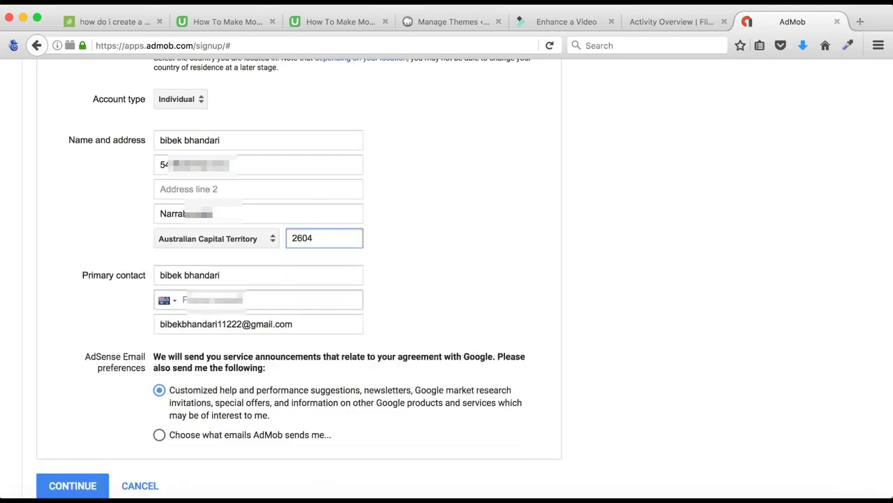
{"action": "left_click", "coordinate": [240, 299]}
{"action": "type", "text": "6"}
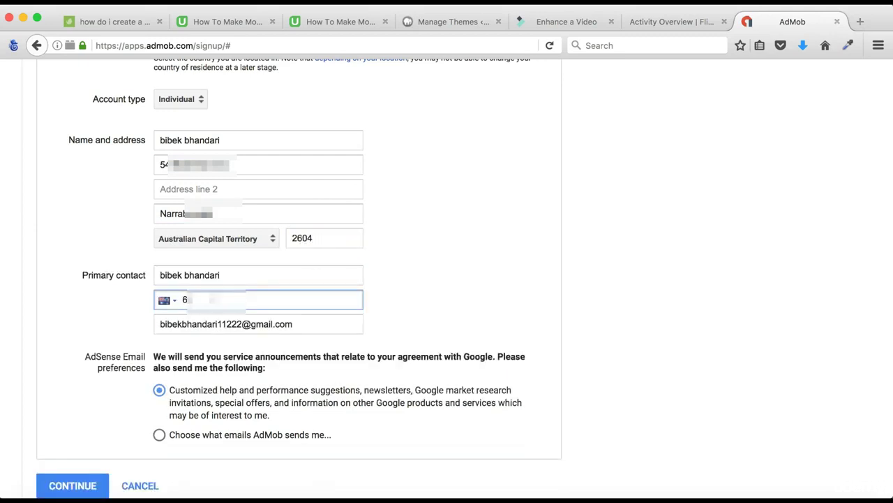
{"action": "type", "text": "1234578"}
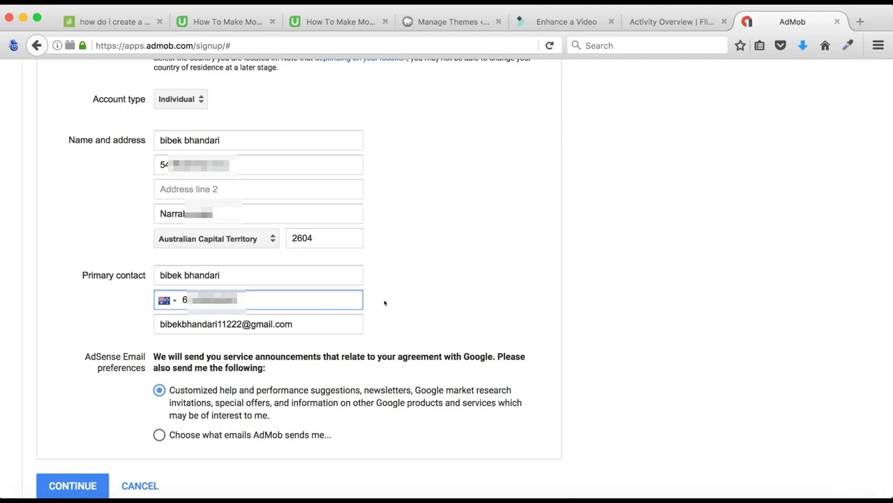
{"action": "scroll", "coordinate": [383, 303], "scroll_direction": "down", "scroll_amount": 3}
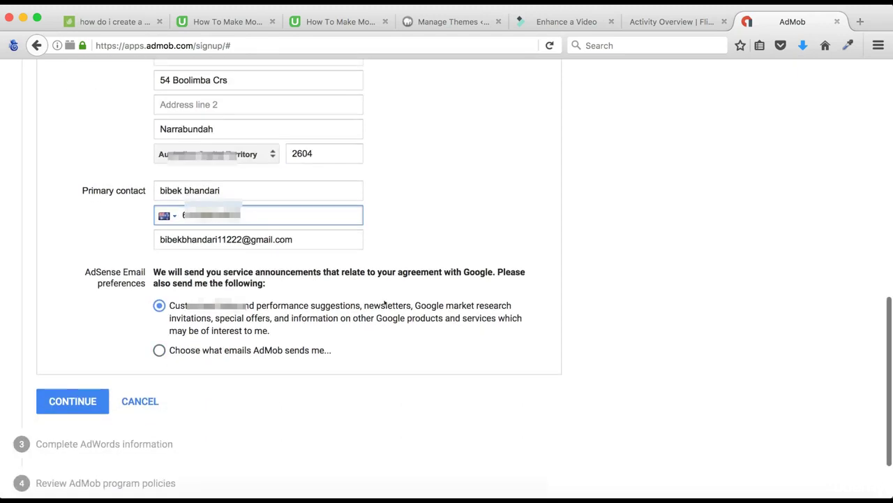
Step: Submit the AdSense details and set the AdWords time zone to (GMT+10:00) Melbourne, Sydney
{"action": "left_click", "coordinate": [93, 402]}
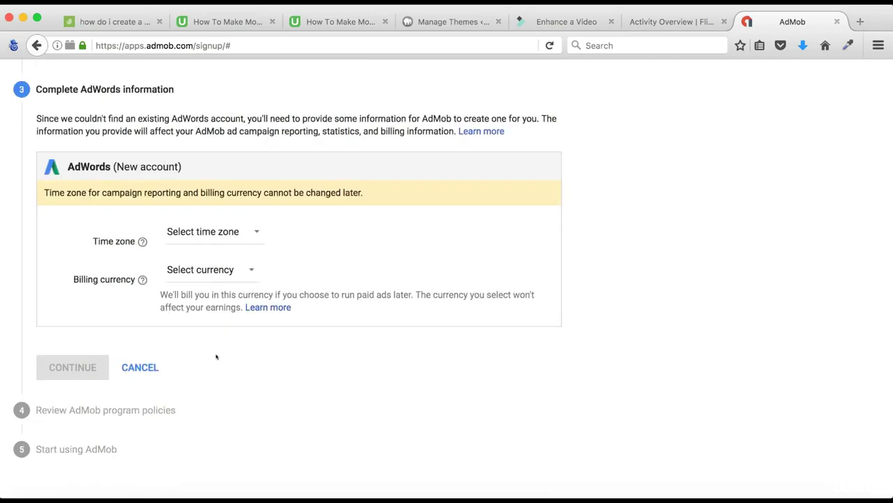
{"action": "left_click", "coordinate": [252, 234]}
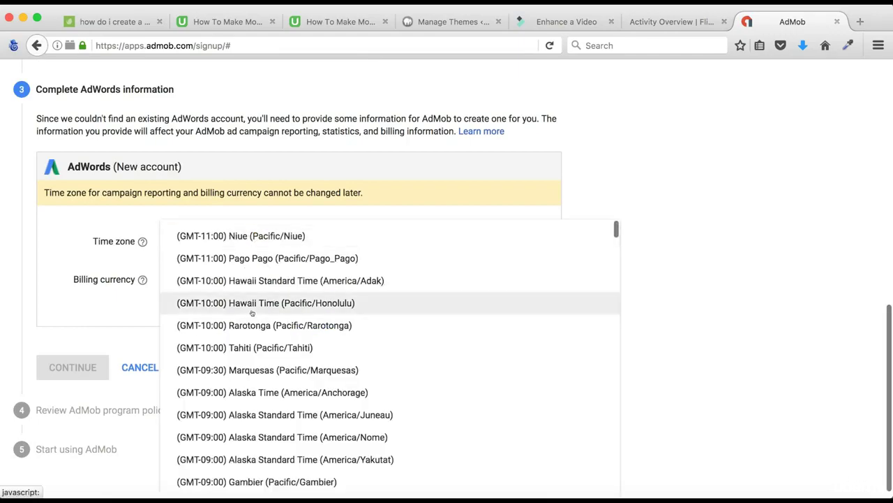
{"action": "scroll", "coordinate": [252, 315], "scroll_direction": "down", "scroll_amount": 3}
{"action": "scroll", "coordinate": [252, 313], "scroll_direction": "down", "scroll_amount": 20}
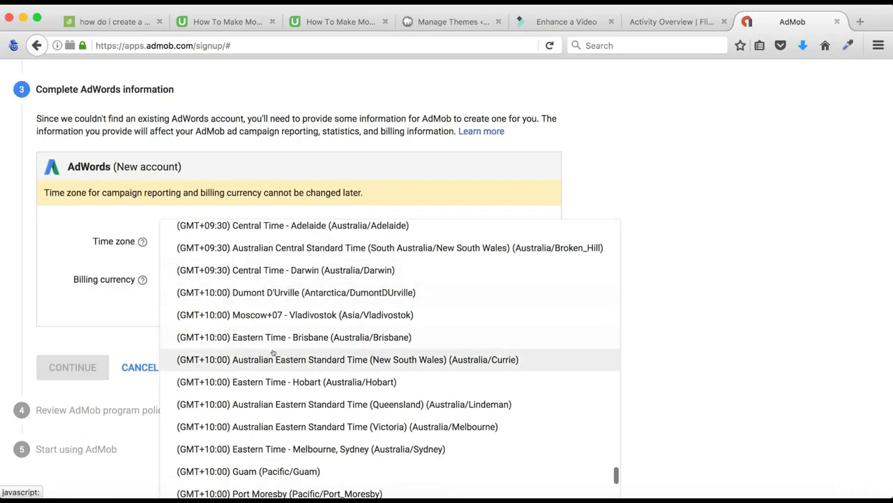
{"action": "left_click", "coordinate": [272, 358]}
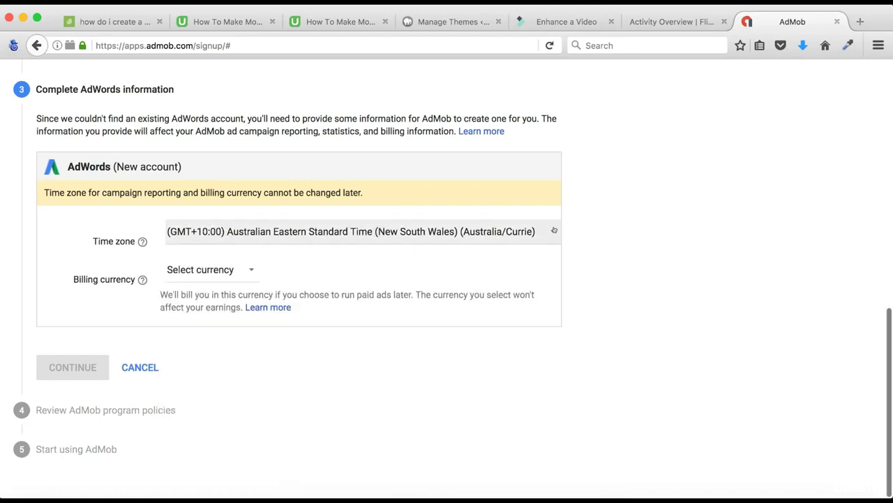
{"action": "left_click", "coordinate": [547, 230]}
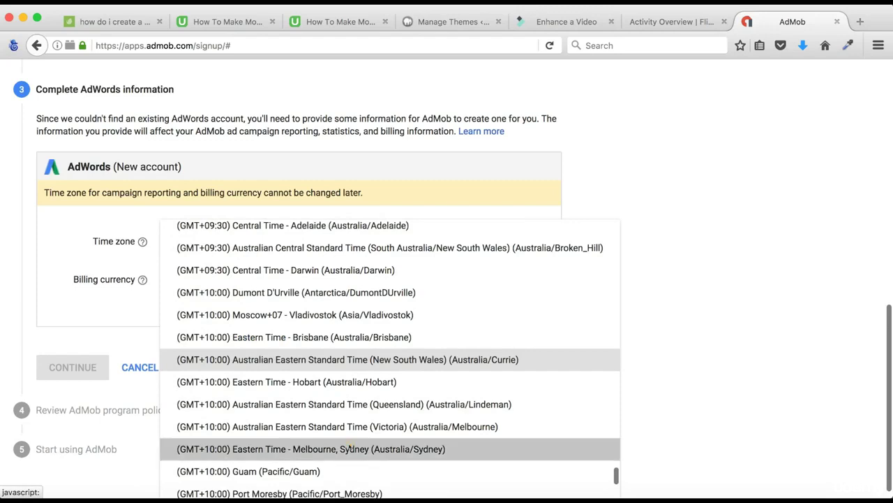
{"action": "left_click", "coordinate": [348, 447]}
Step: Choose Australian Dollar (AUD A$) as billing currency and continue
{"action": "left_click", "coordinate": [247, 272]}
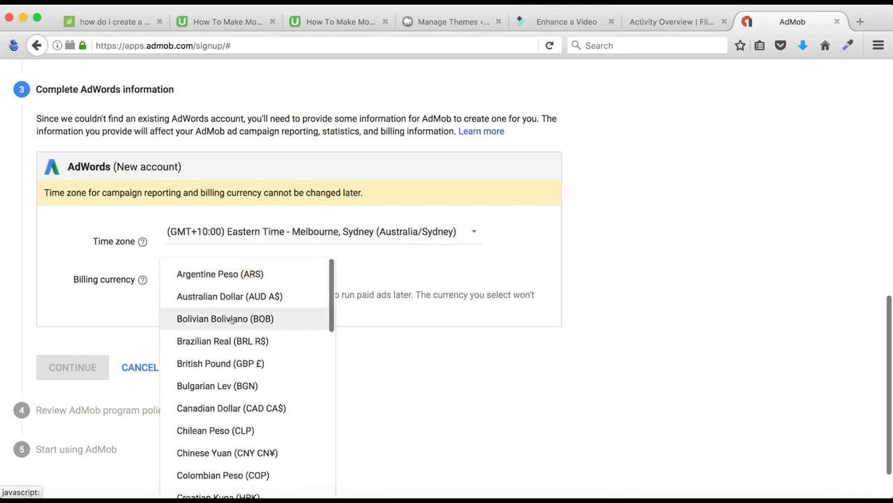
{"action": "left_click", "coordinate": [231, 296]}
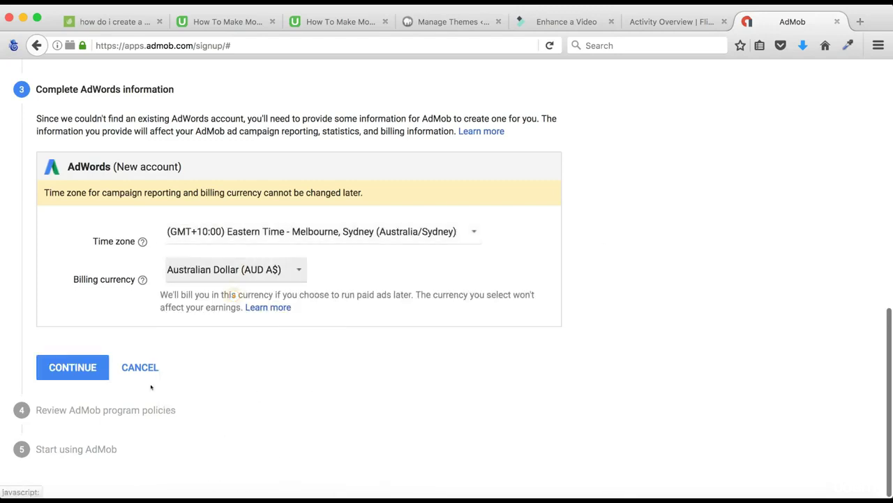
{"action": "left_click", "coordinate": [83, 370]}
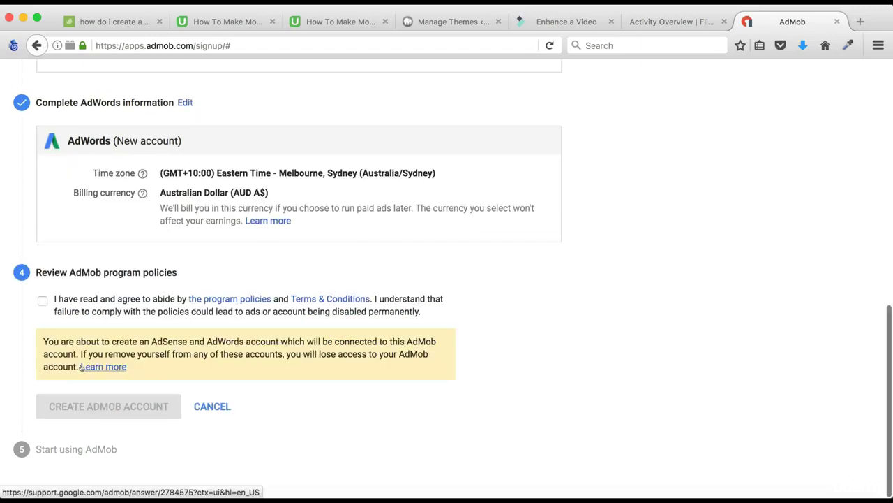
Step: Accept the AdMob program policies and create the AdMob account
{"action": "left_click", "coordinate": [42, 299]}
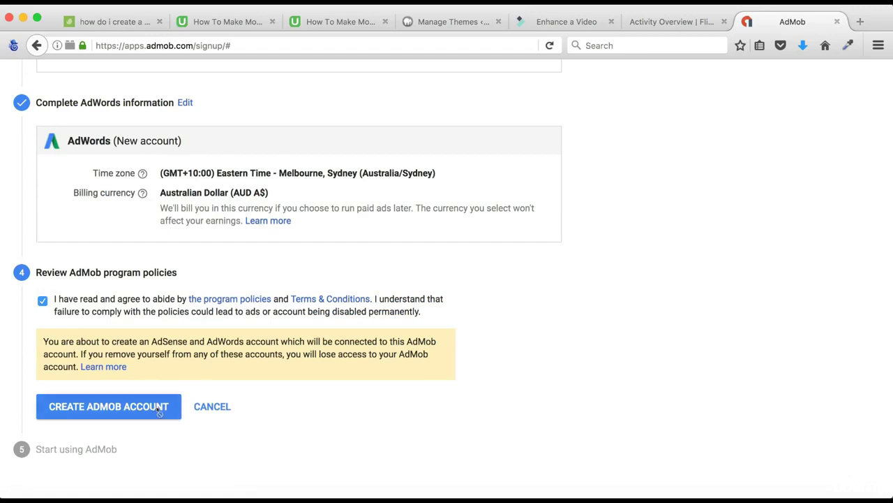
{"action": "left_click", "coordinate": [157, 411]}
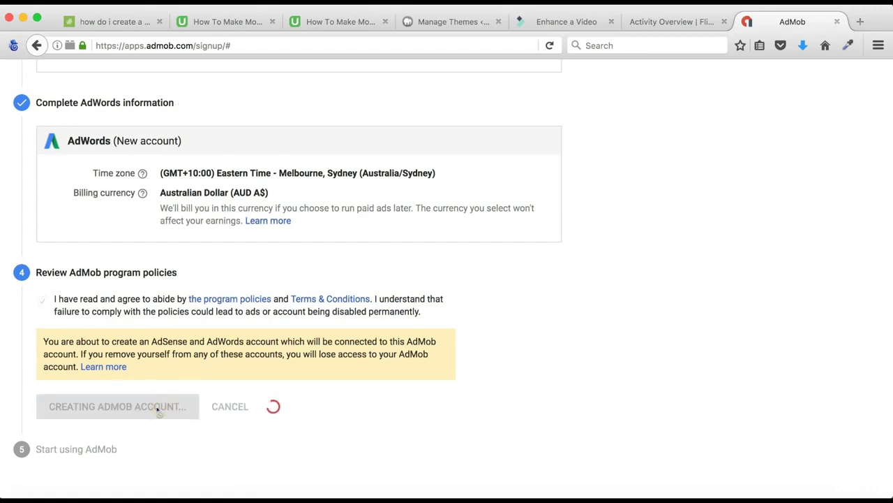
{"action": "scroll", "coordinate": [209, 403], "scroll_direction": "down", "scroll_amount": 1}
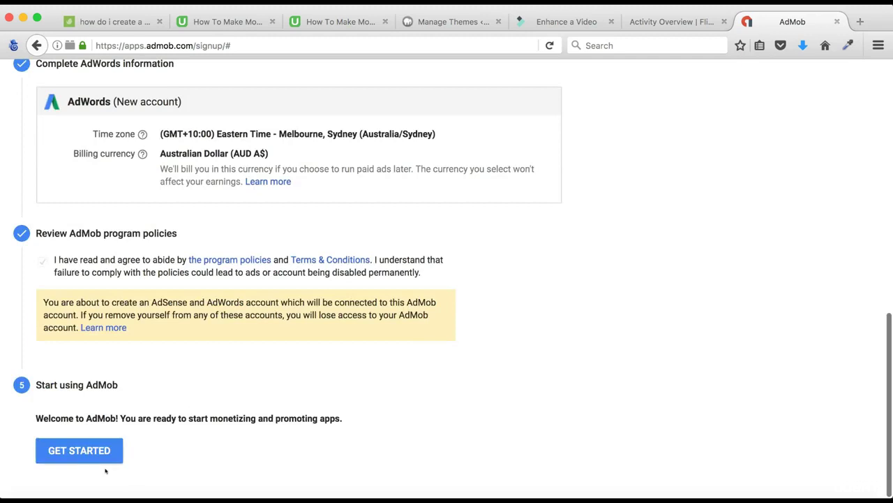